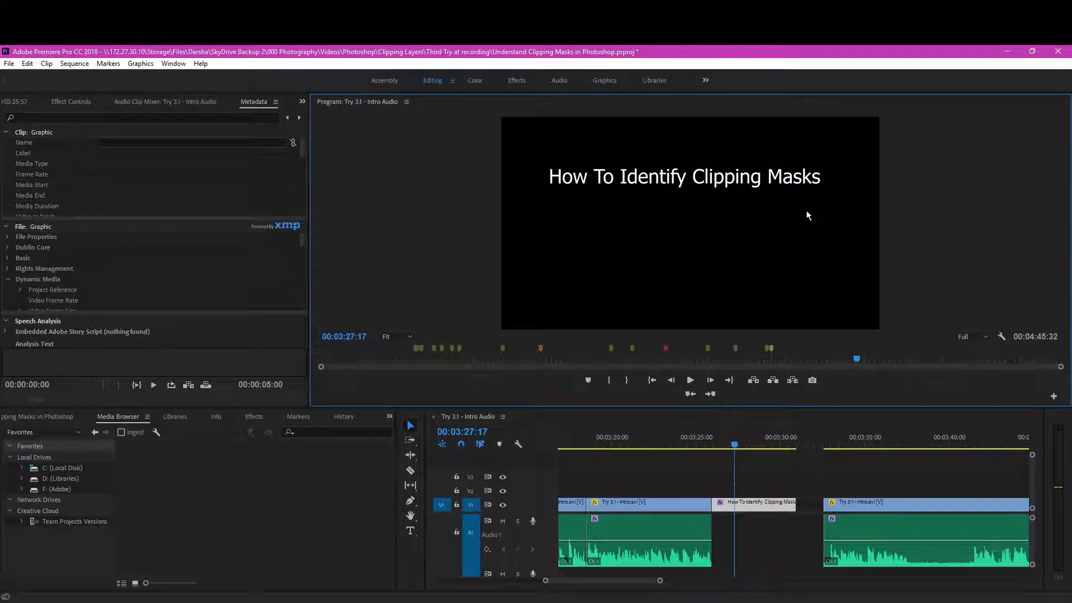
left_click(731, 179)
left_click(955, 230)
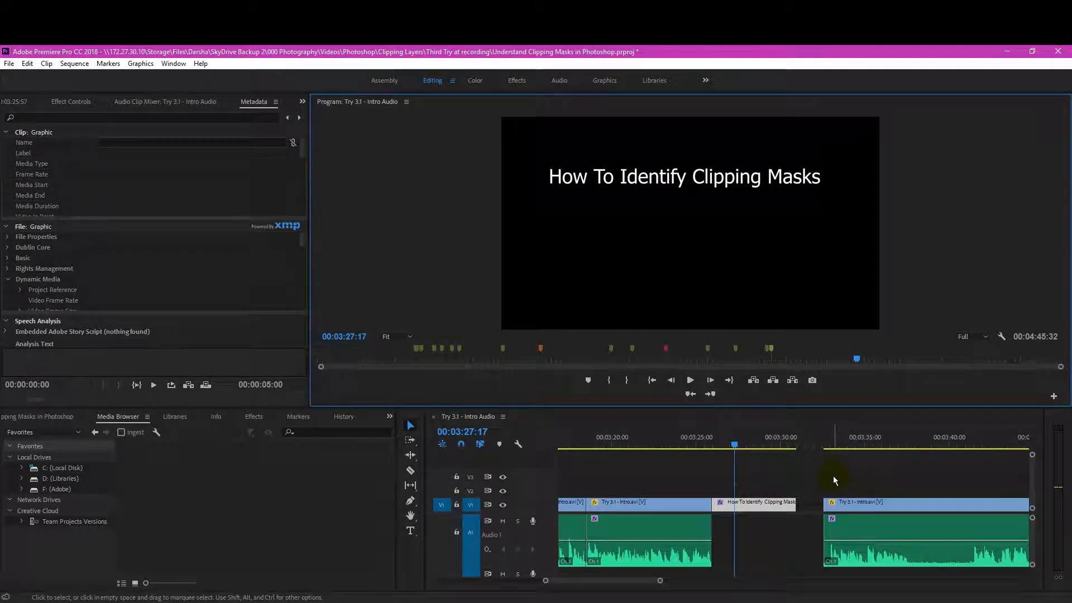
left_click(802, 474)
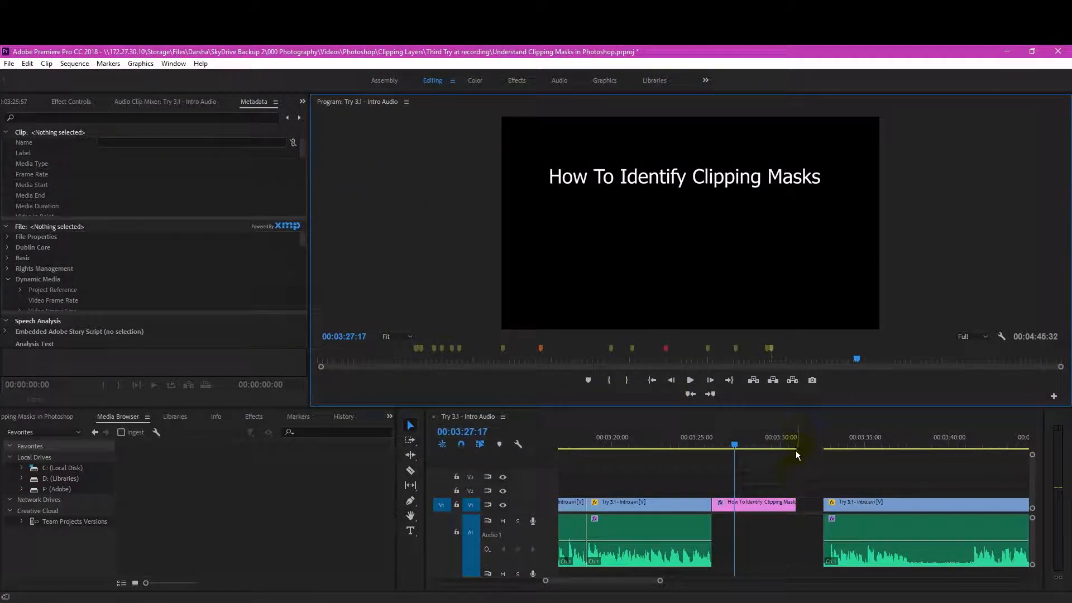
left_click(757, 186)
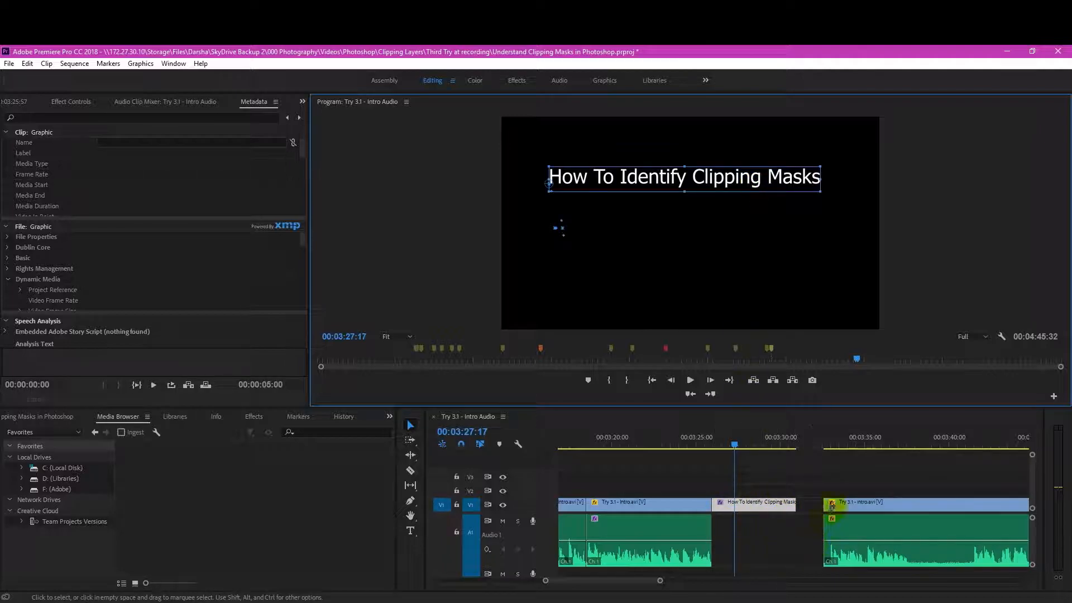
left_click(817, 474)
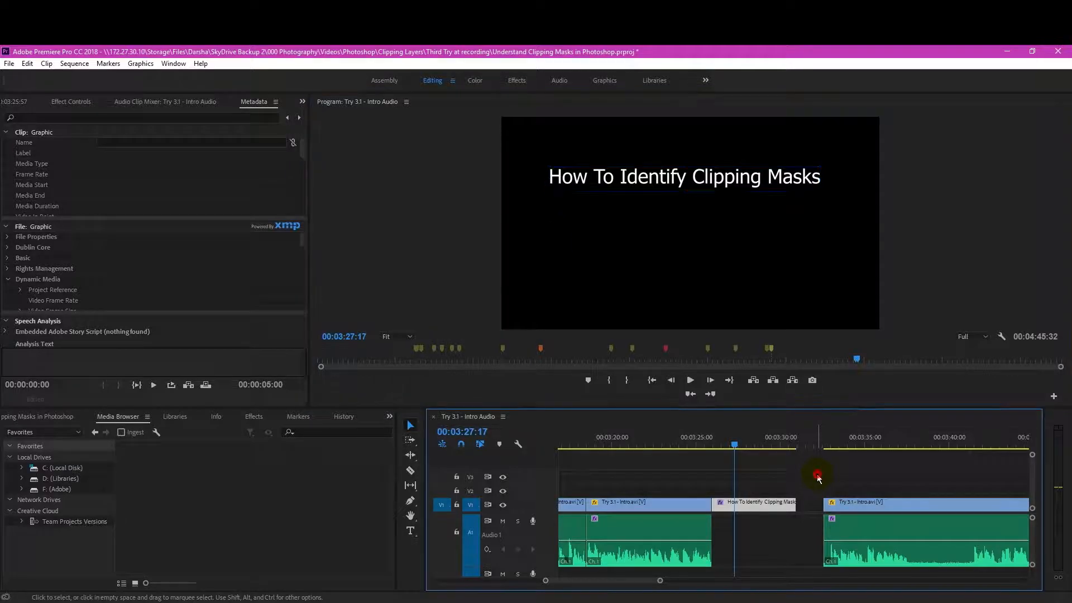
left_click(782, 509)
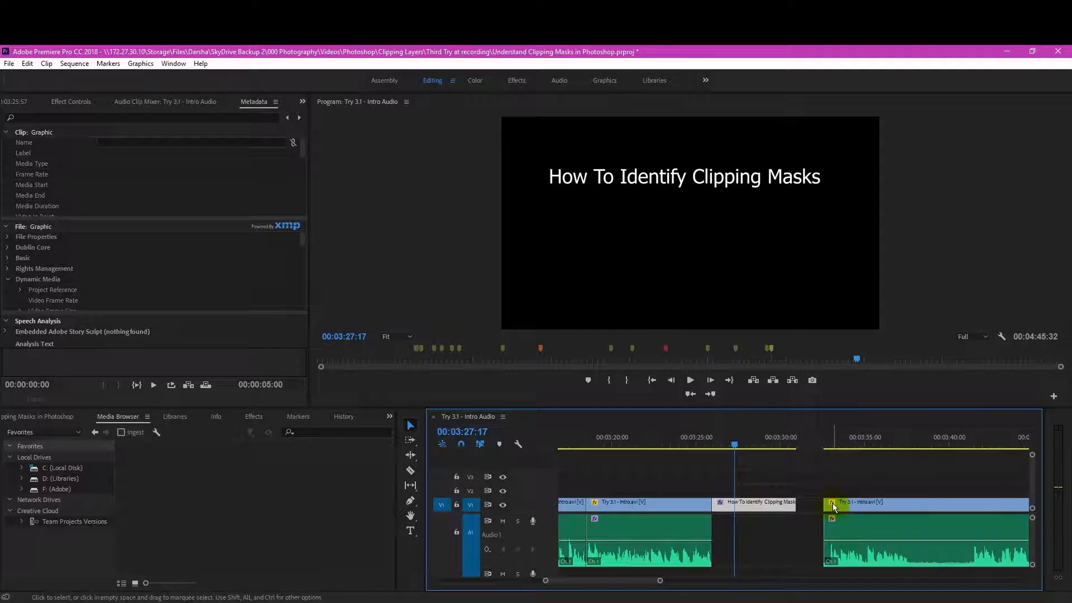
left_click(824, 484)
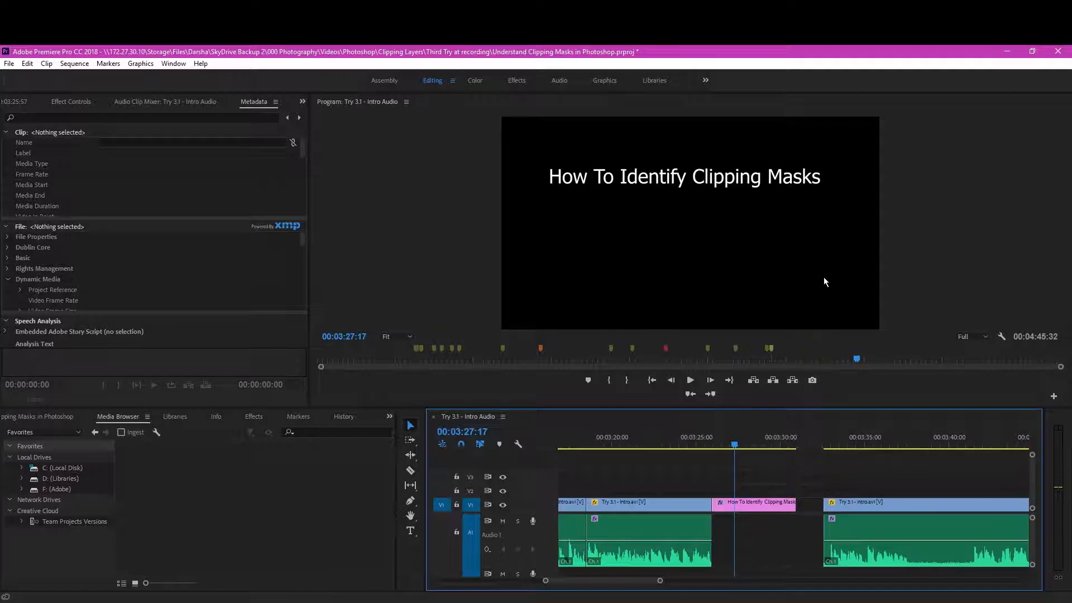
Step: Align the title text "How To Identify Clipping Masks" to the vertical center and horizontal center of the video frame
left_click(725, 184)
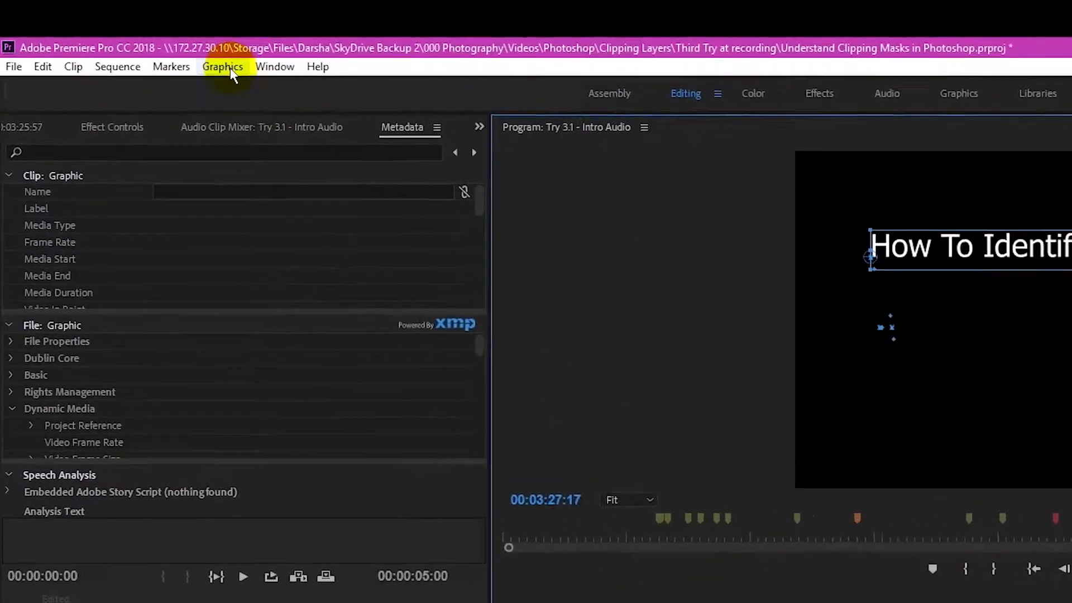
left_click(142, 64)
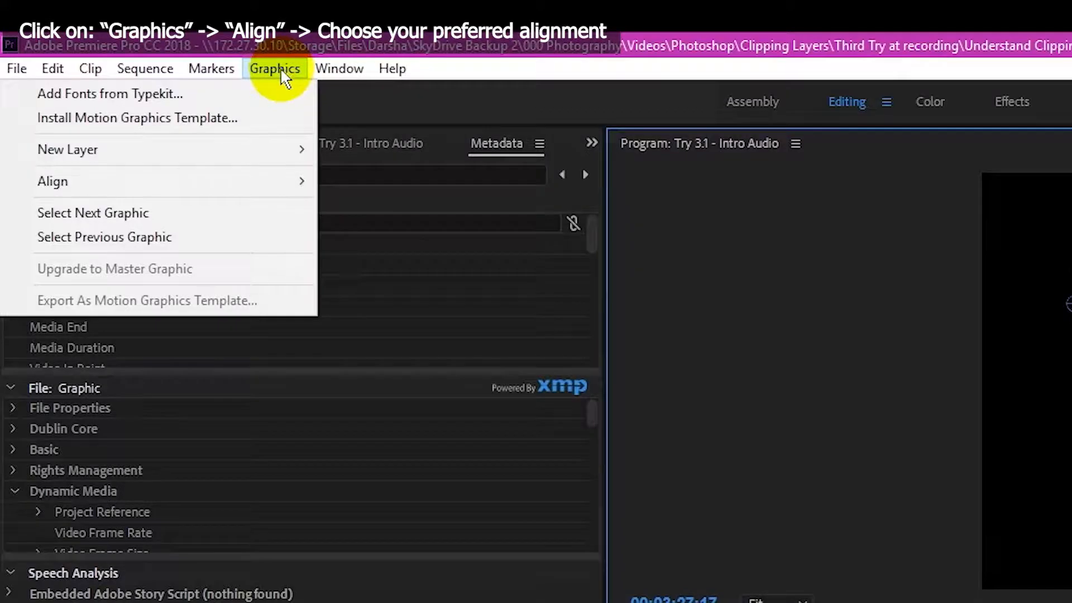
mouse_move(275, 179)
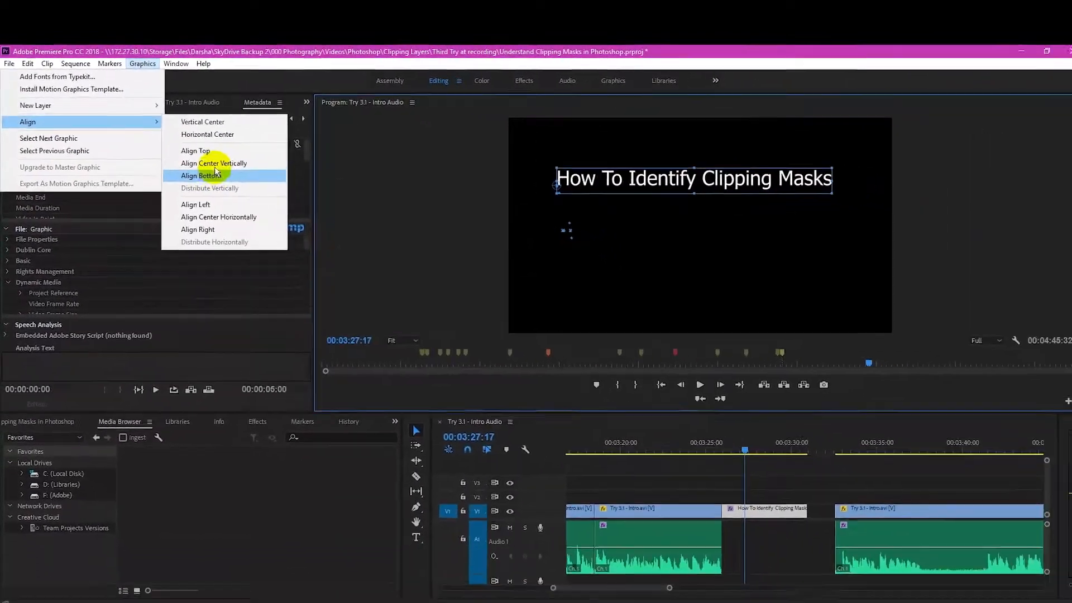
left_click(306, 209)
left_click(141, 63)
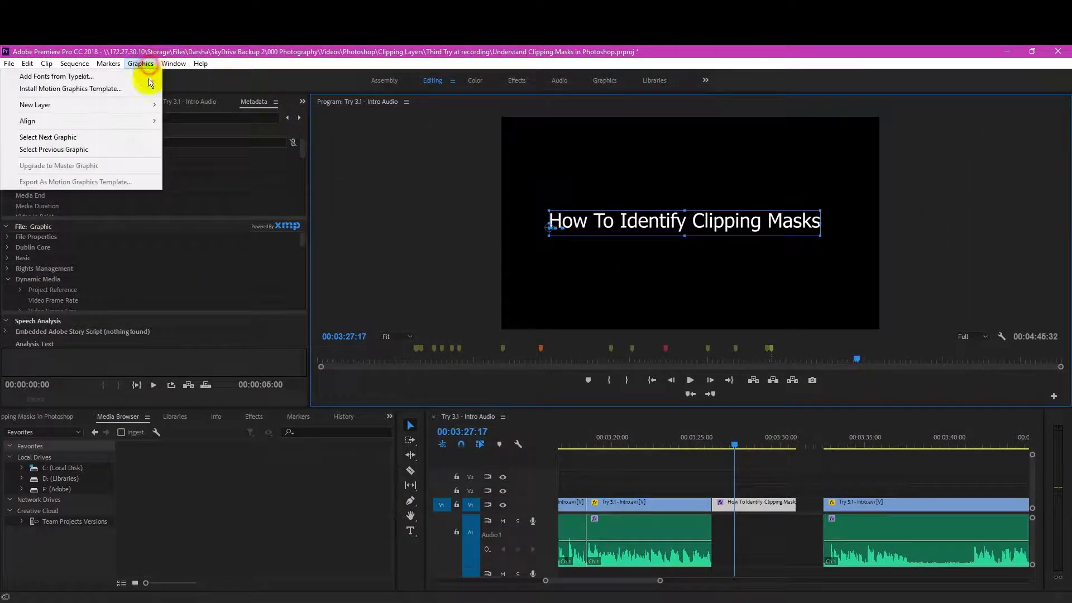
mouse_move(152, 105)
mouse_move(120, 121)
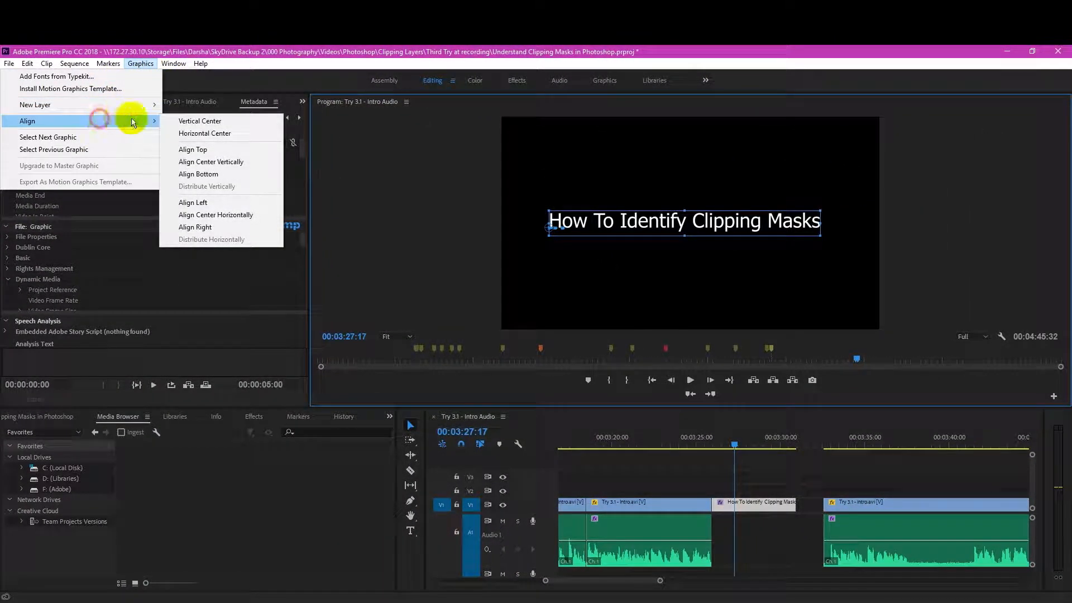
left_click(201, 134)
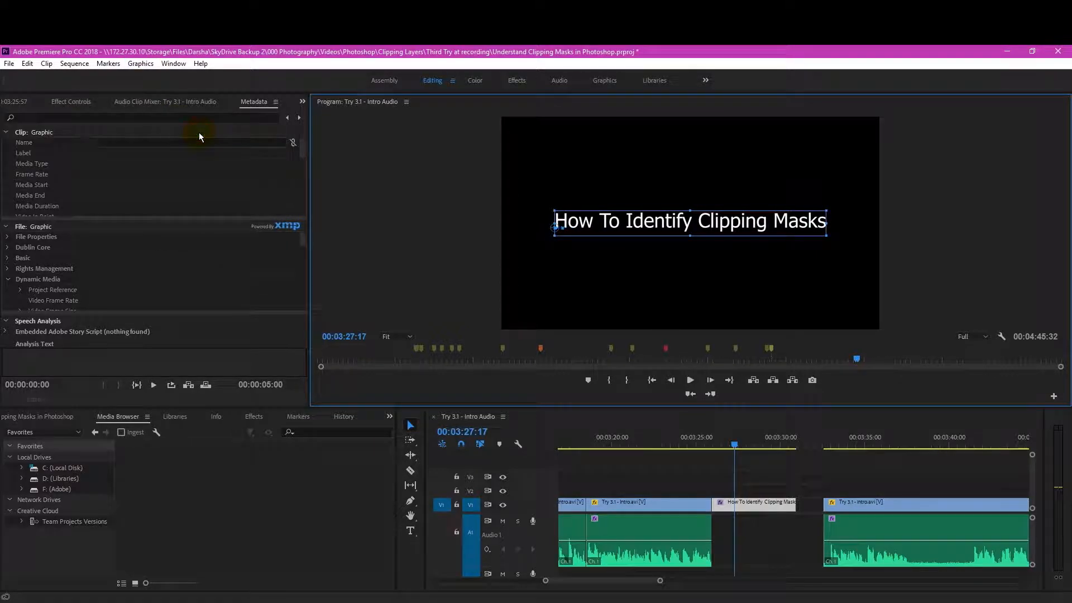
left_click(377, 179)
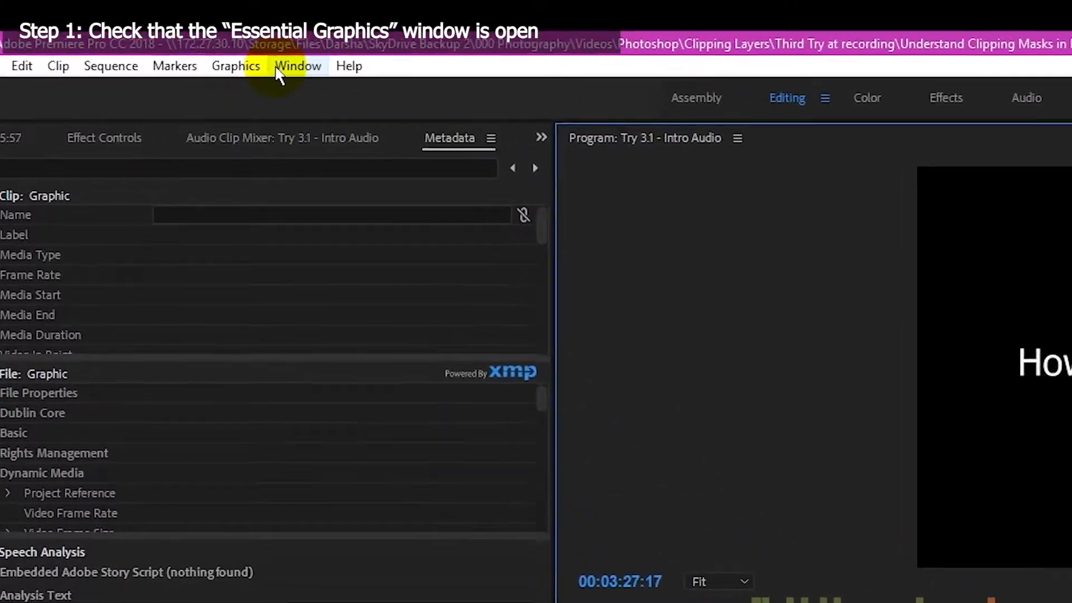
Step: Open the Essential Graphics panel
left_click(281, 67)
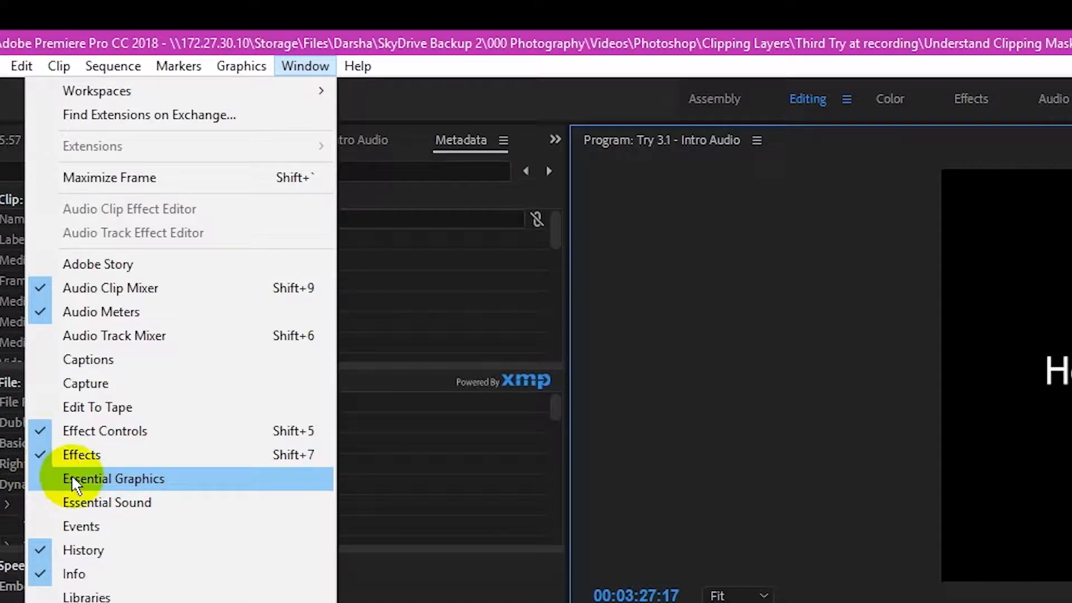
left_click(156, 478)
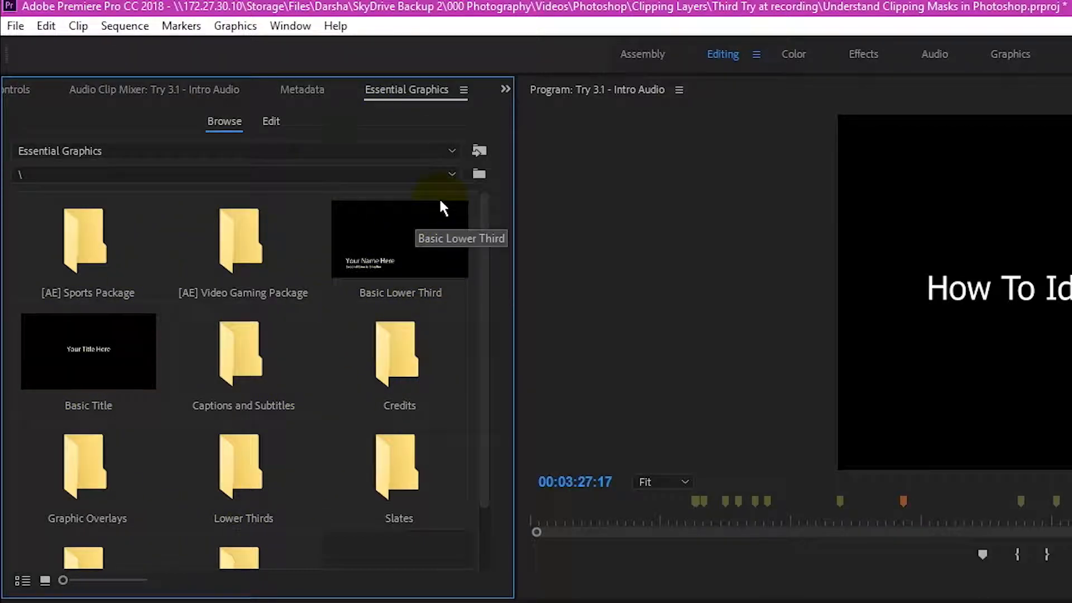
key("ctrl+s")
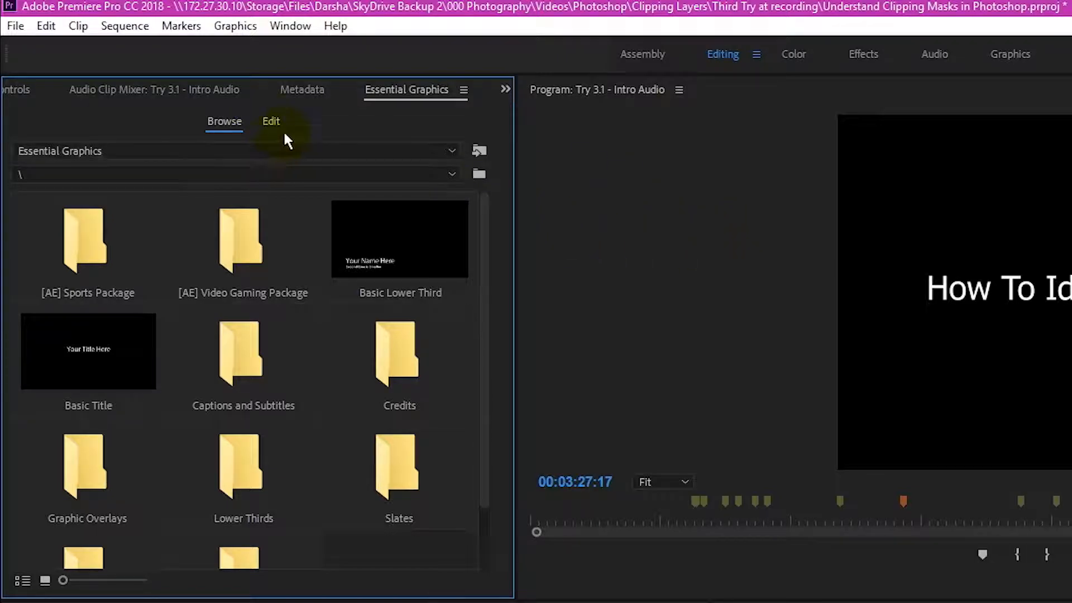
Step: Move the title text off-center toward the lower-right corner of the video frame, partly past its right edge
left_click(1034, 290)
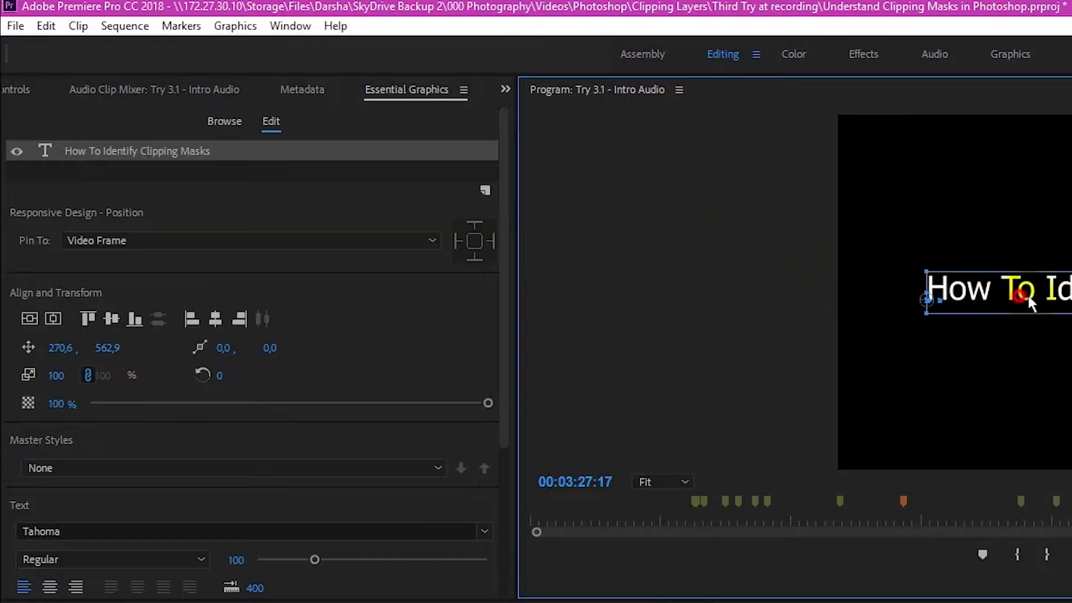
left_click_drag(1034, 290, 1071, 401)
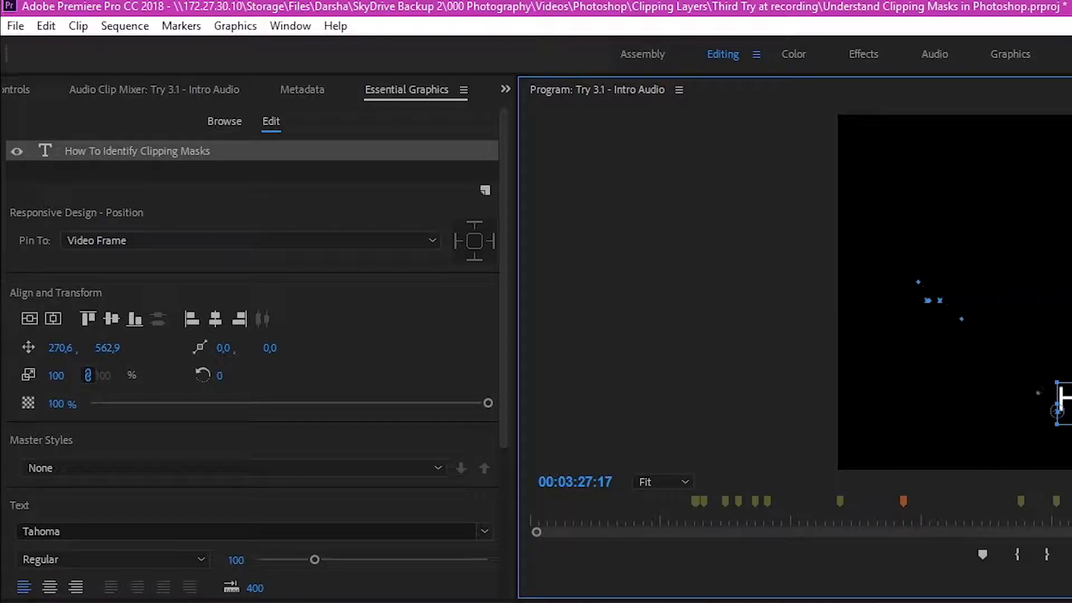
left_click(1067, 447)
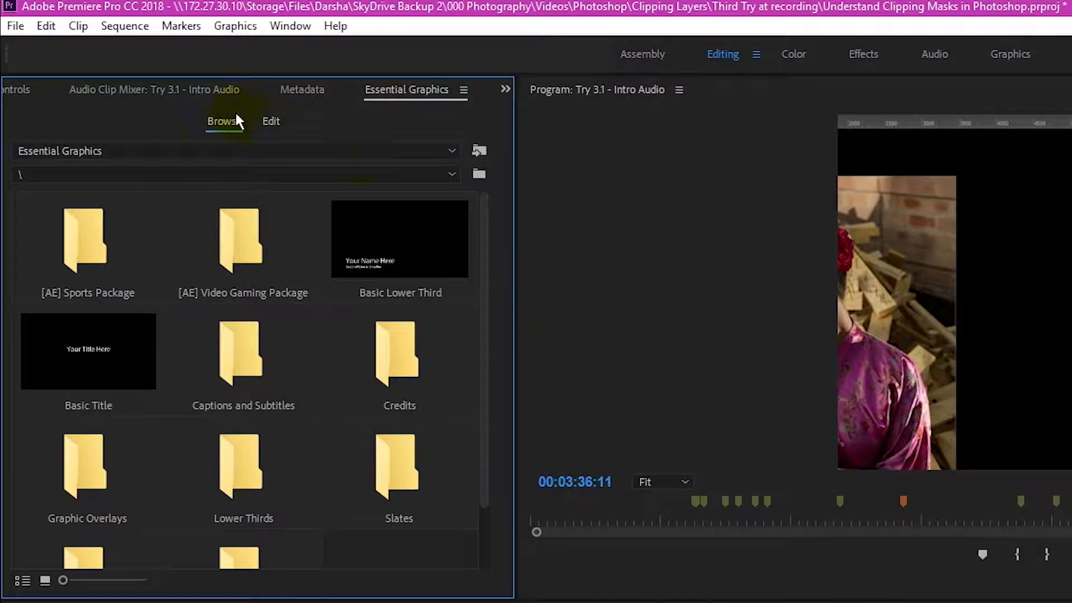
Step: Switch Essential Graphics to its Edit view, select the title clip in the timeline and place the playhead on it at 00:03:27:43
left_click(275, 124)
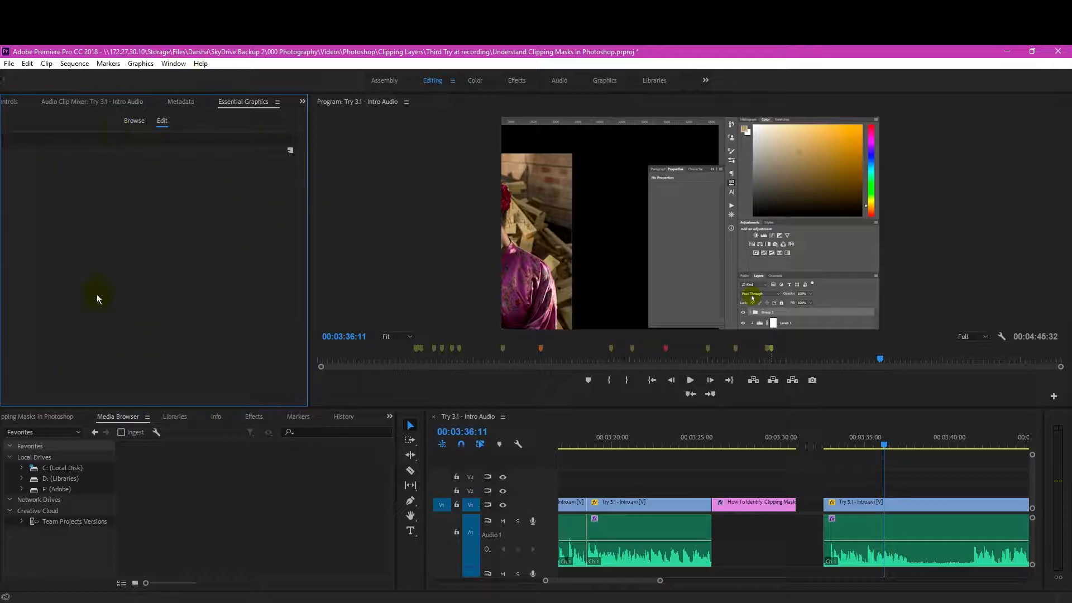
left_click(752, 509)
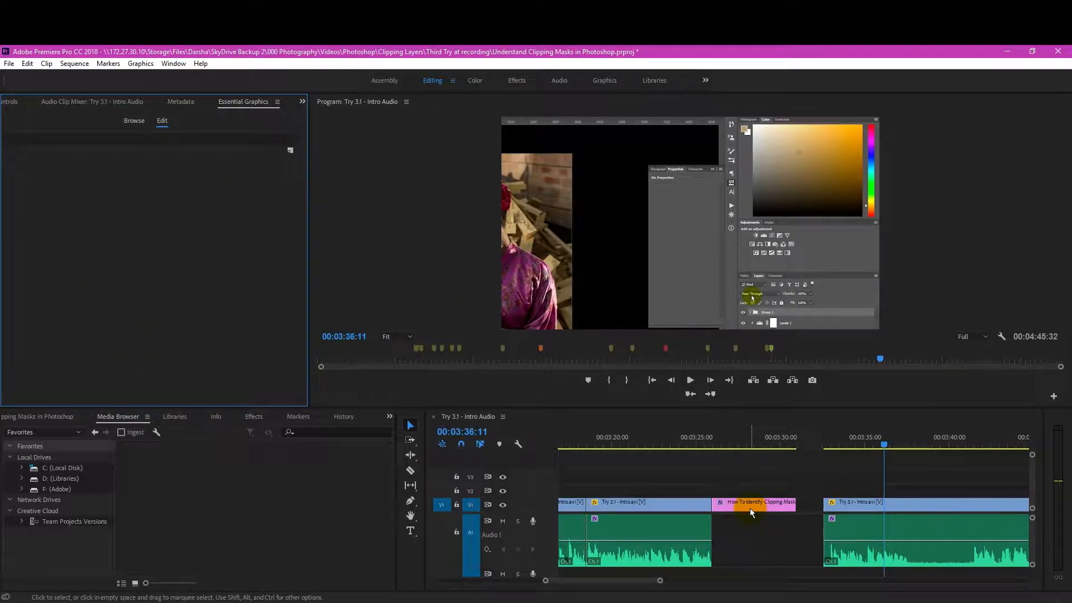
left_click(749, 506)
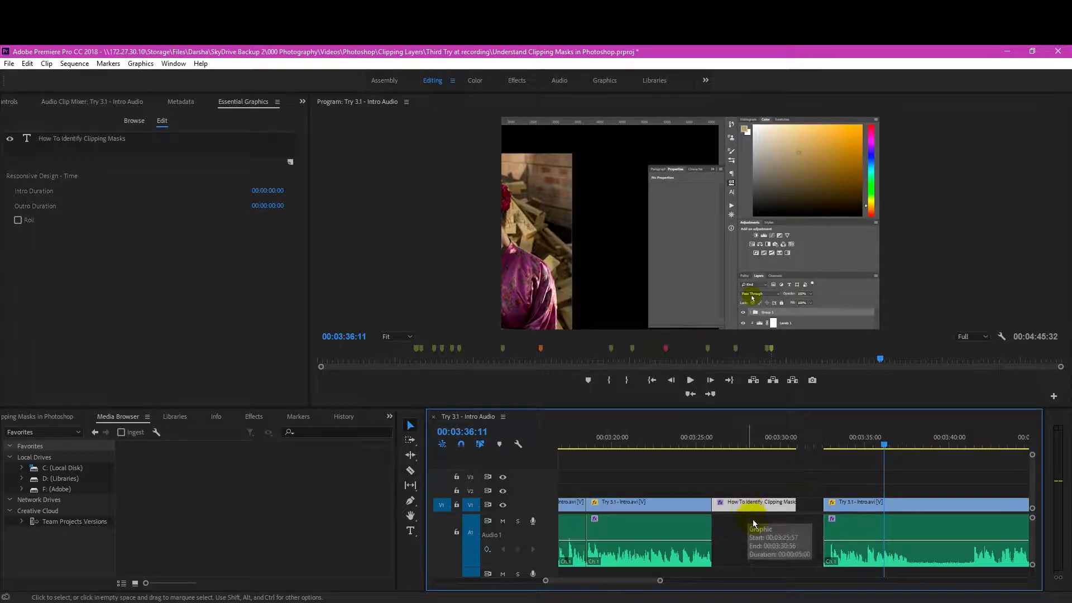
left_click(743, 447)
left_click(1008, 279)
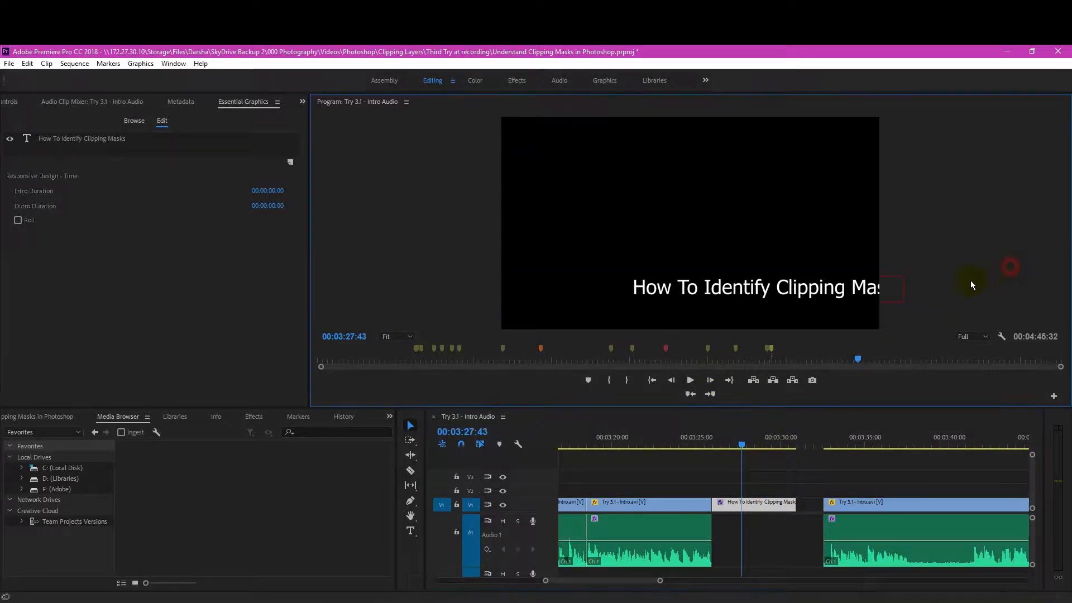
left_click(846, 291)
left_click(899, 294)
left_click(771, 528)
left_click(742, 502)
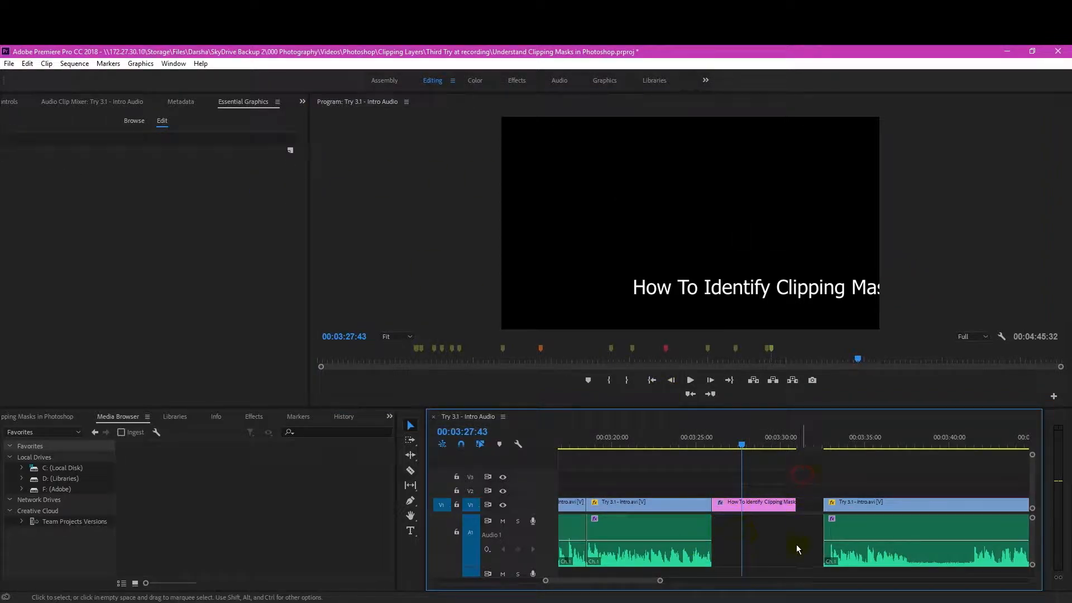
left_click(761, 503)
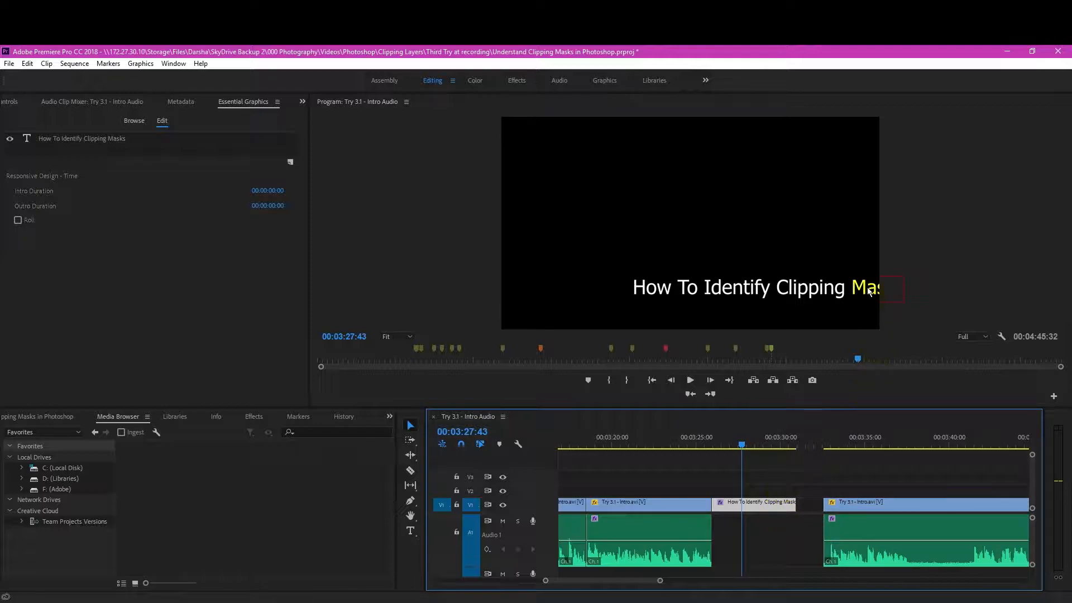
left_click(982, 285)
Step: Select the off-center title text and center it vertically and horizontally using the Essential Graphics alignment options
left_click(893, 289)
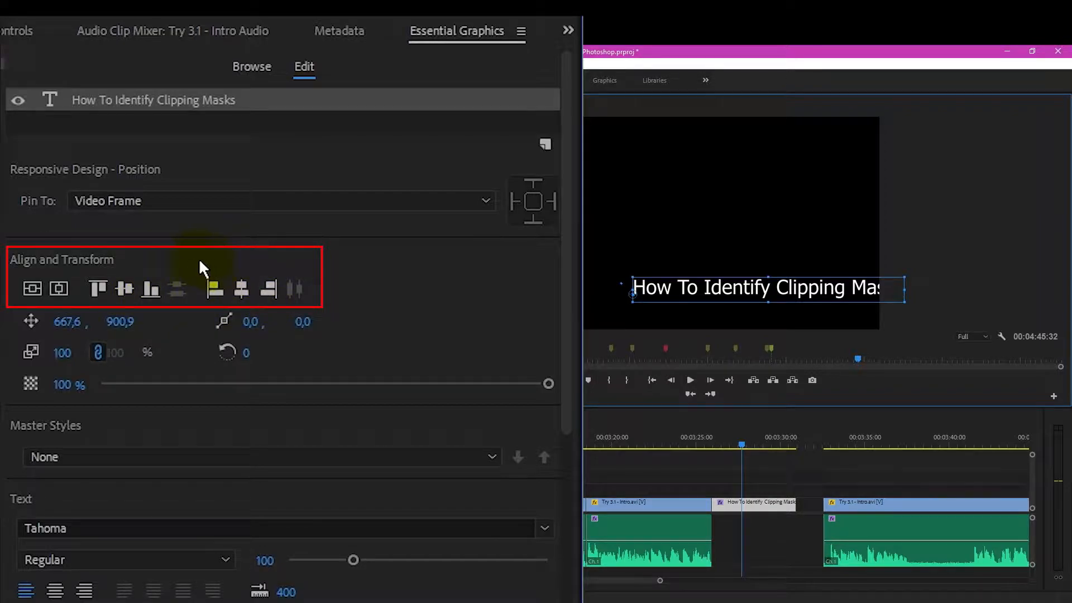
left_click(39, 292)
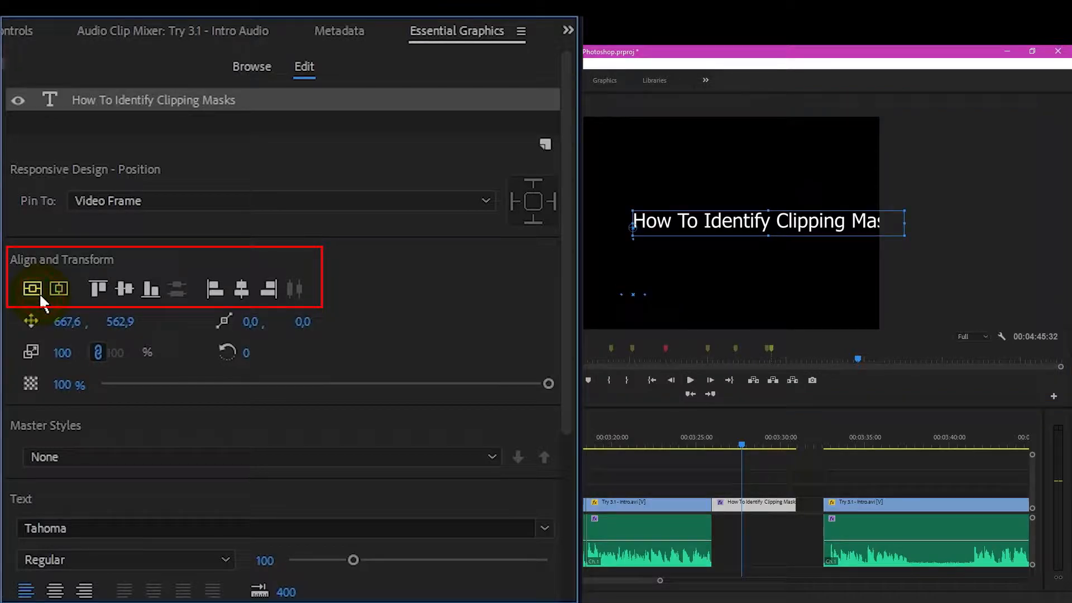
left_click(60, 289)
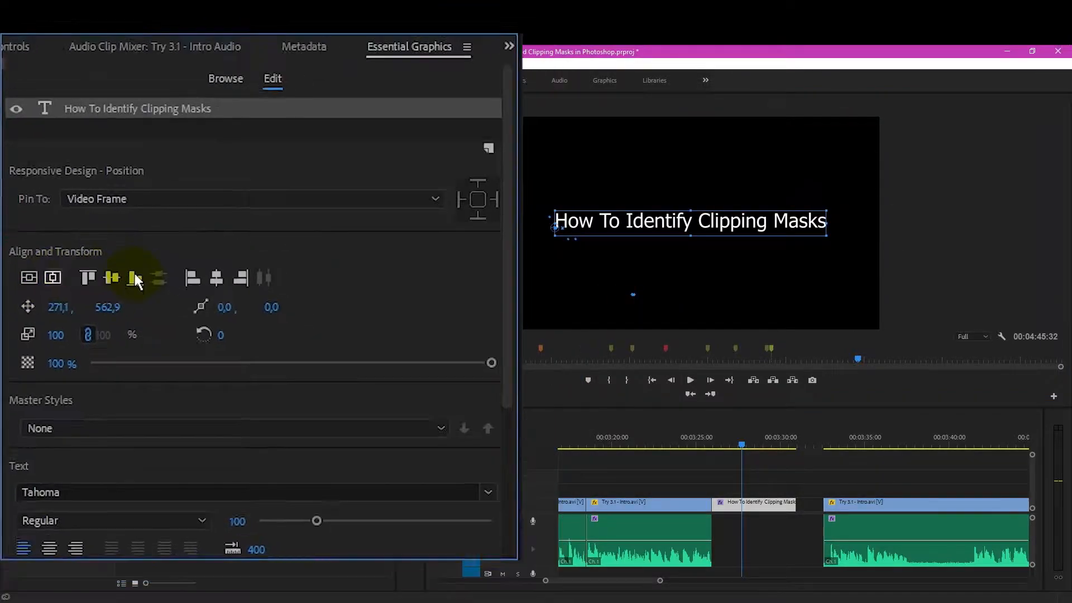
left_click(437, 267)
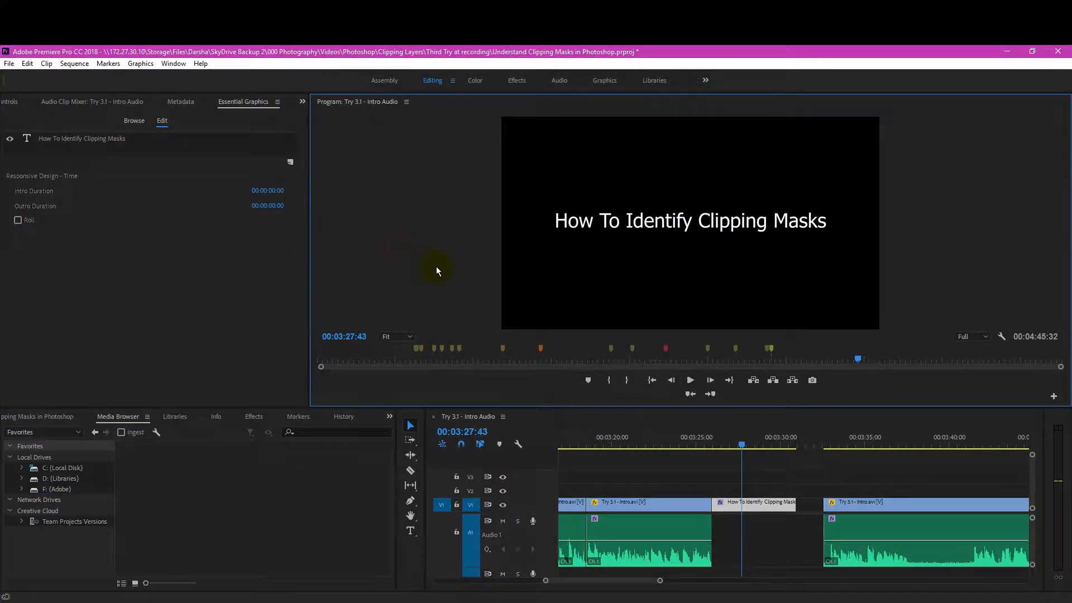
left_click(276, 269)
left_click(786, 478)
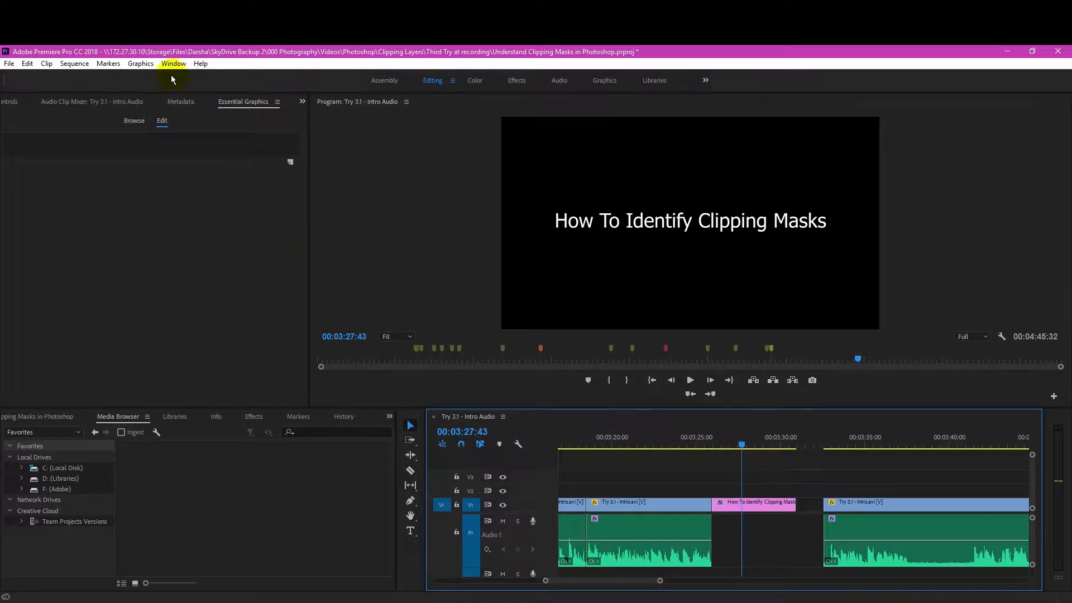
left_click(142, 67)
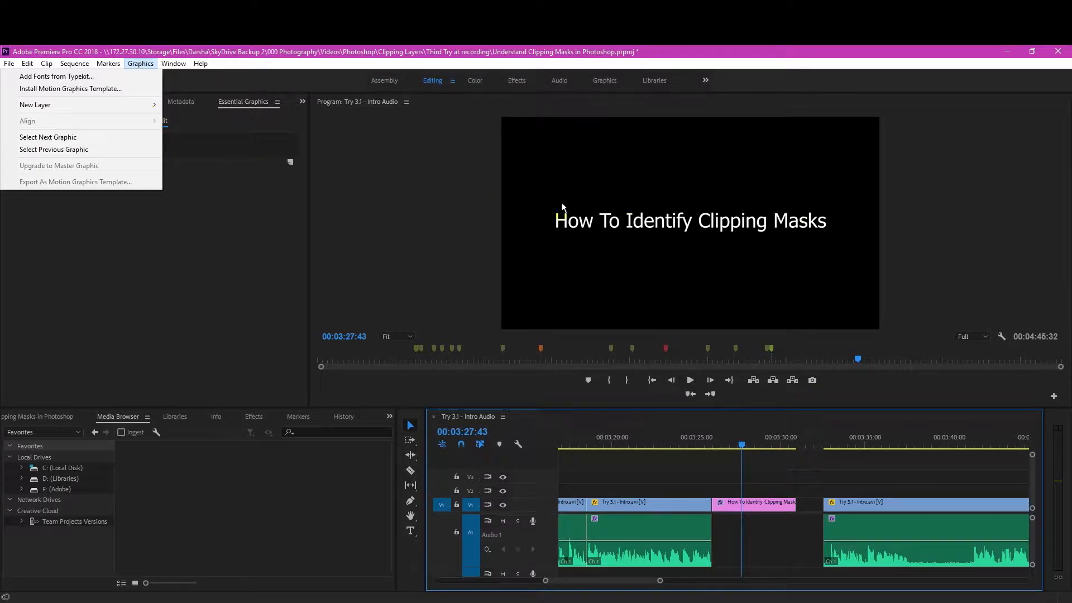
left_click(435, 215)
left_click(583, 218)
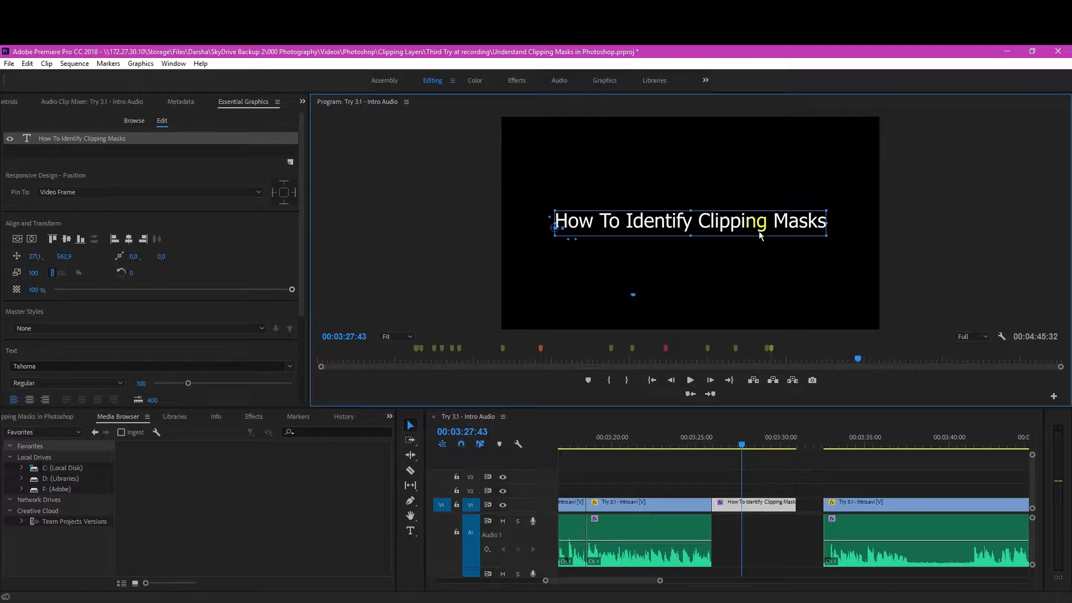
left_click(916, 262)
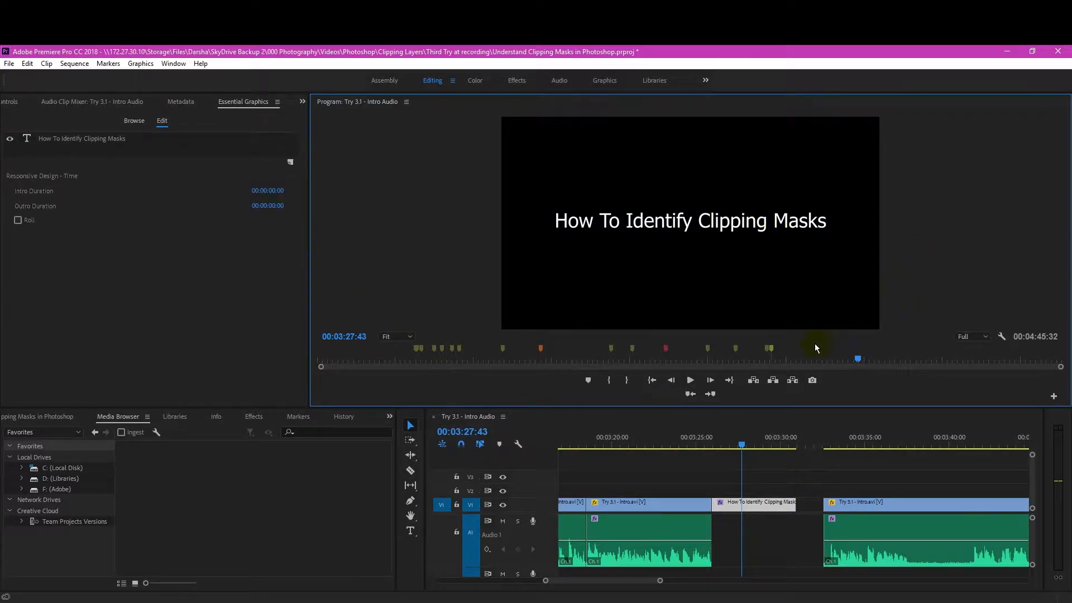
left_click(780, 533)
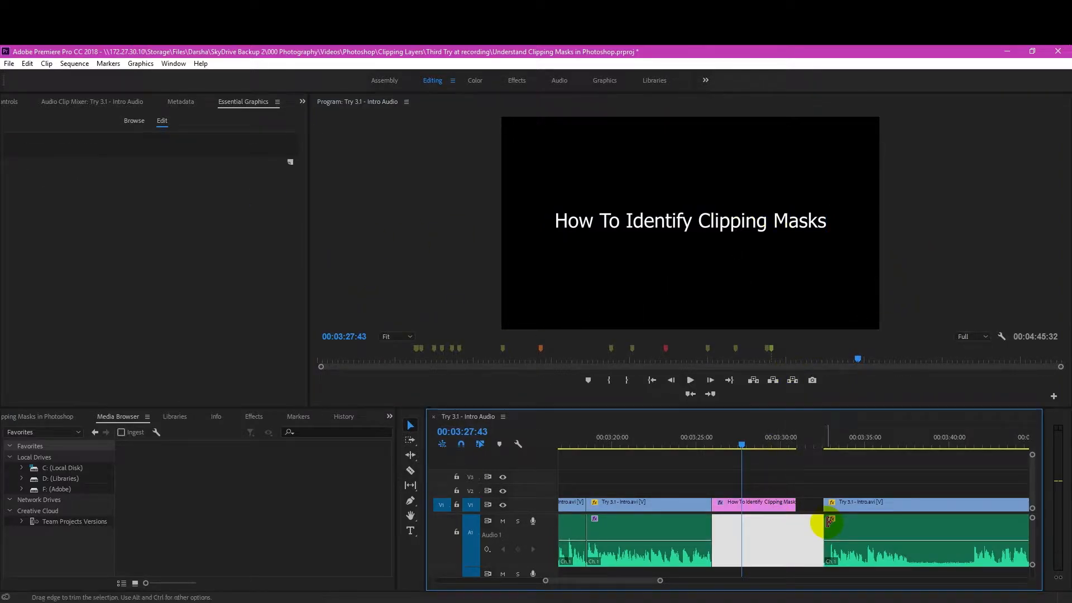
left_click(836, 473)
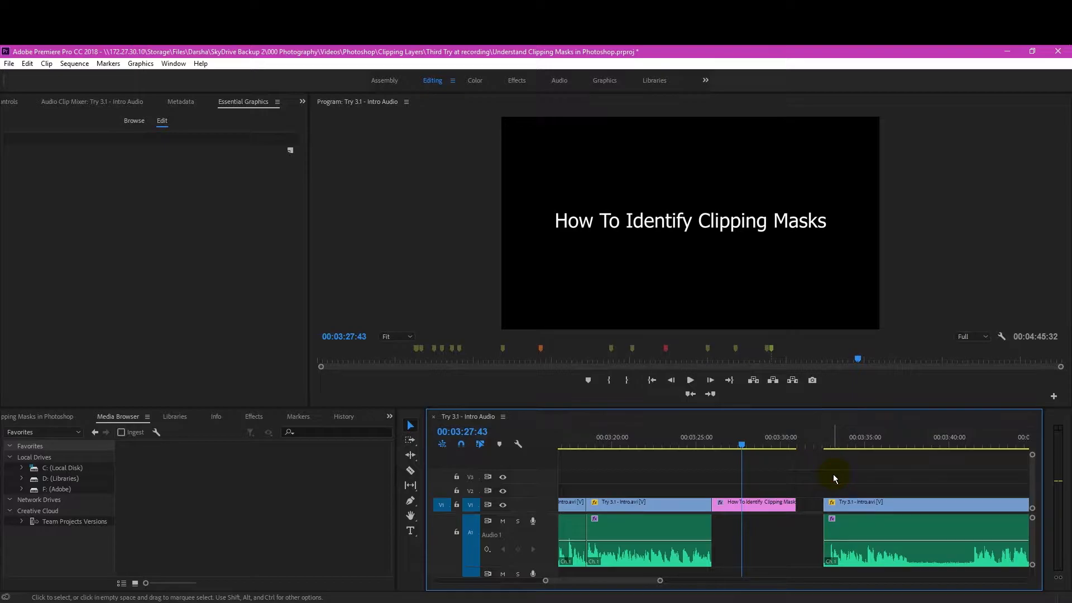